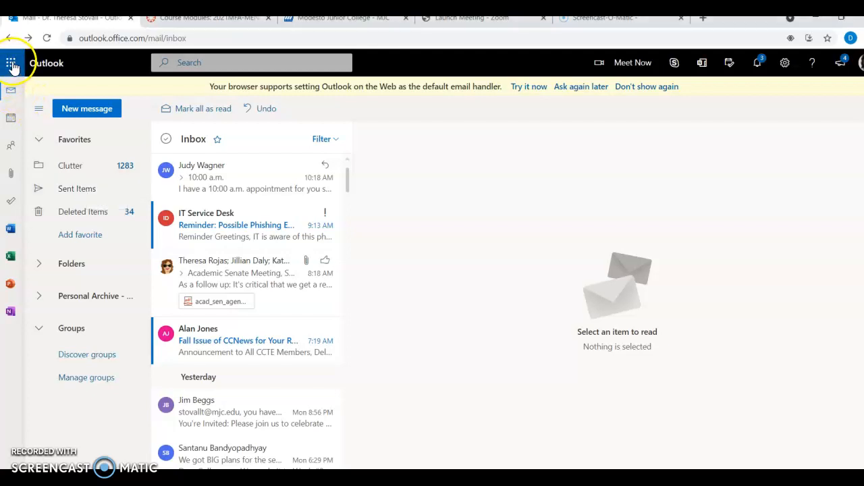
# - Switch from Outlook to Word online, create a new blank document, and paste the copied reading response essay into it
pyautogui.click(12, 64)
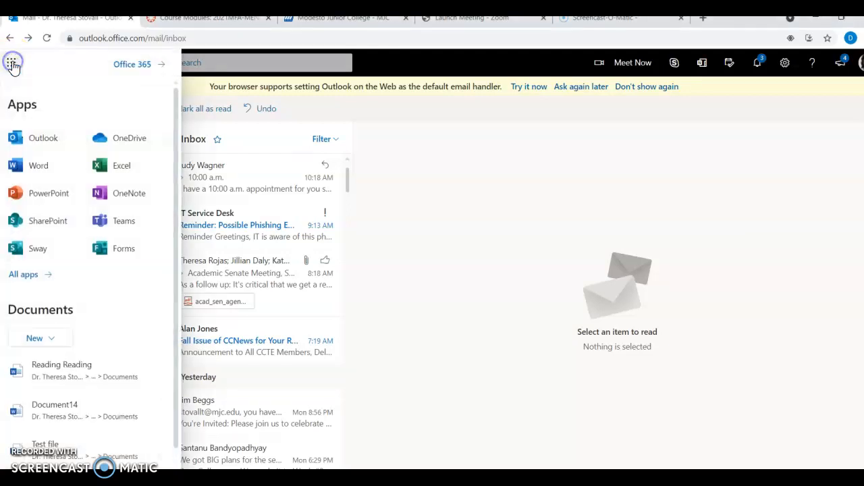
pyautogui.click(39, 172)
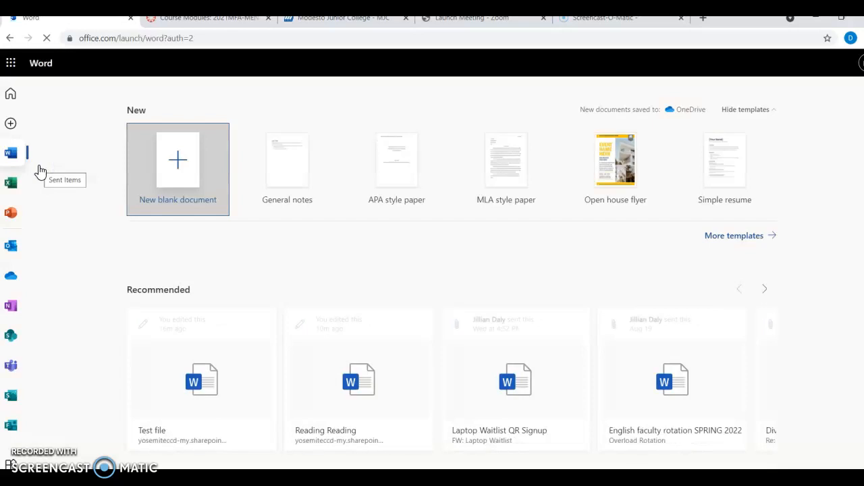
pyautogui.click(63, 174)
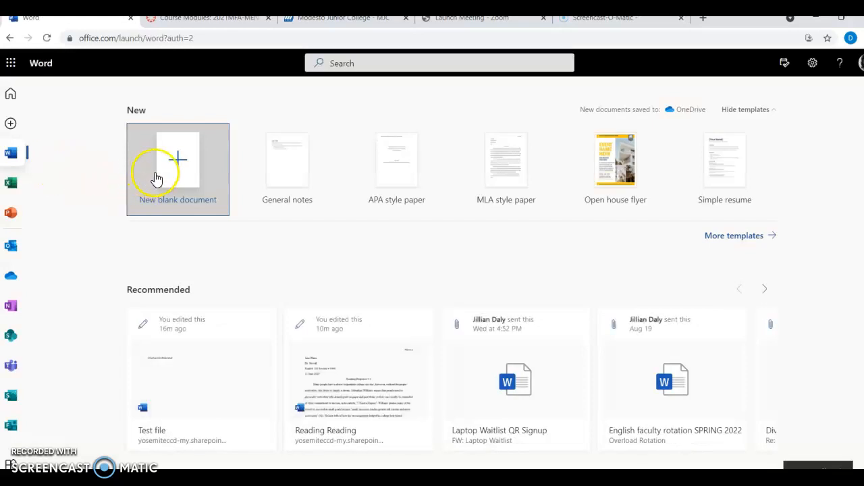
pyautogui.click(179, 165)
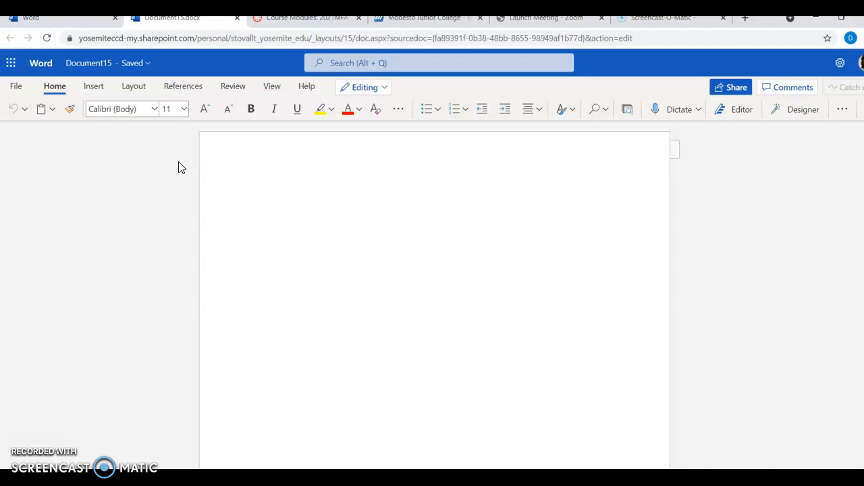
pyautogui.hotkey('ctrl', 'v')
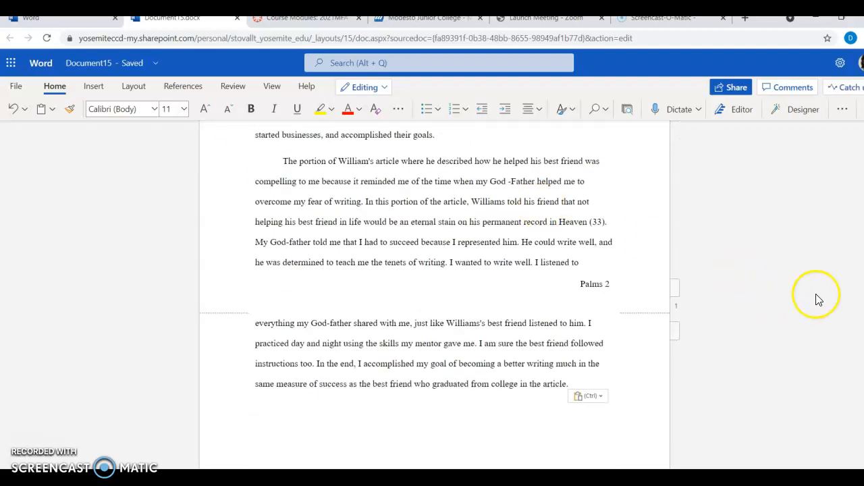
pyautogui.scroll(15, 861, 171)
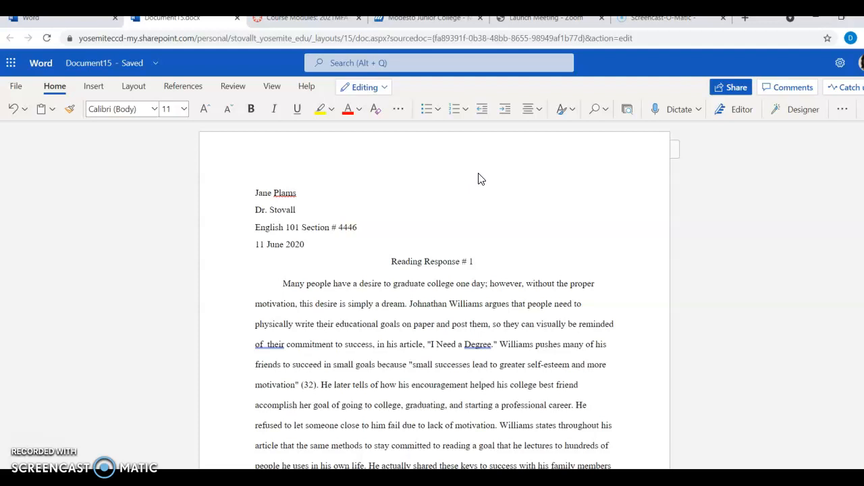
# - Add a right-aligned page number to the document header, preceded by the student's last name
pyautogui.click(94, 91)
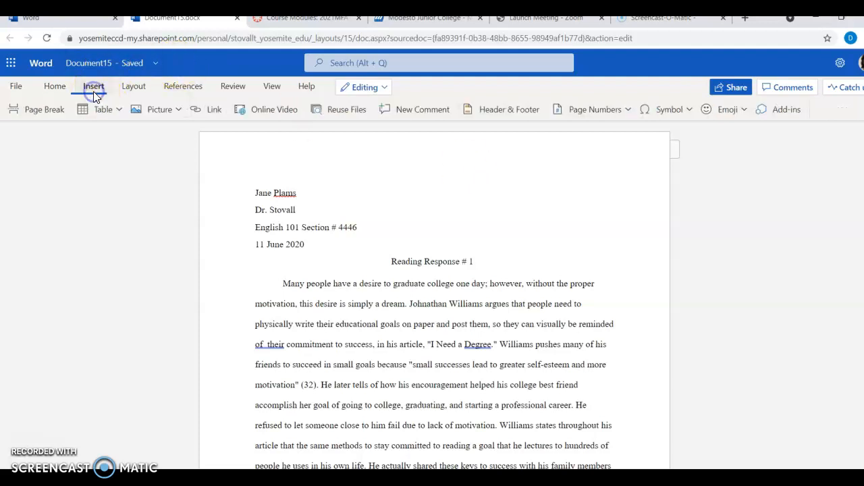
pyautogui.click(605, 111)
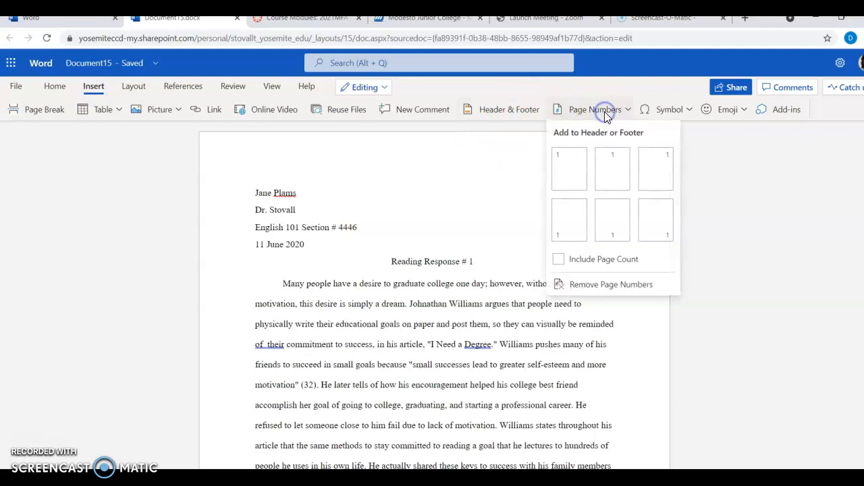
pyautogui.click(655, 169)
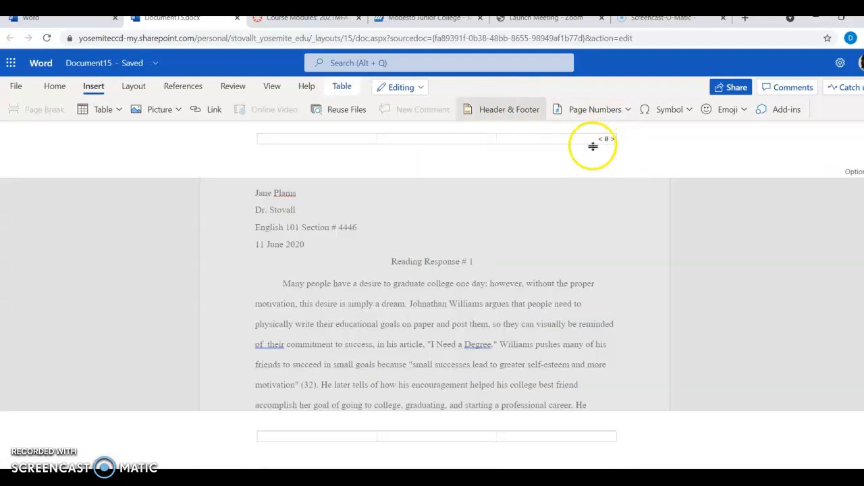
pyautogui.write('Plams')
pyautogui.click(683, 166)
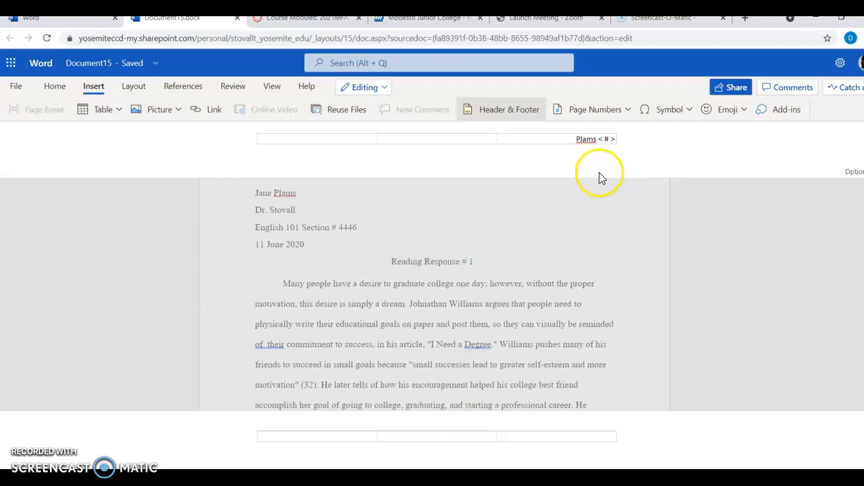
pyautogui.click(689, 229)
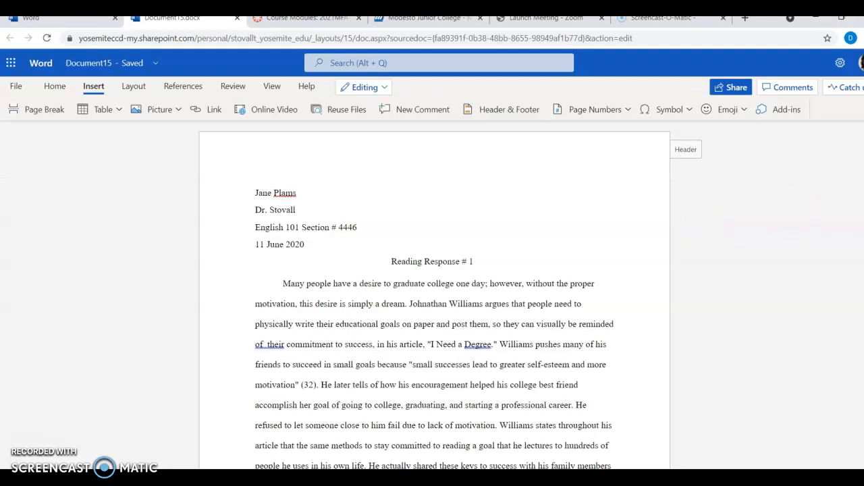
# - Delete the stray last name and page number pasted into the body text at the break between the two pages
pyautogui.scroll(-5, 434, 295)
pyautogui.scroll(-6, 434, 295)
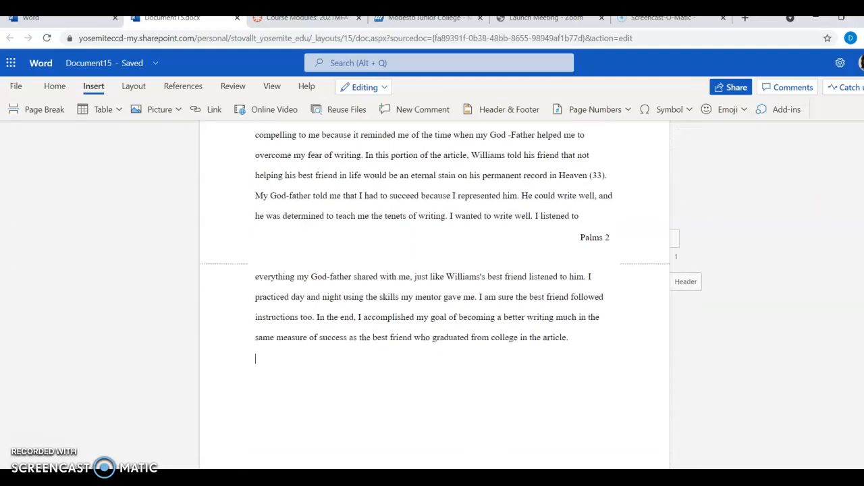
pyautogui.scroll(-1, 434, 295)
pyautogui.scroll(3, 434, 295)
pyautogui.moveTo(575, 274); pyautogui.dragTo(622, 283)
pyautogui.press('BackSpace')
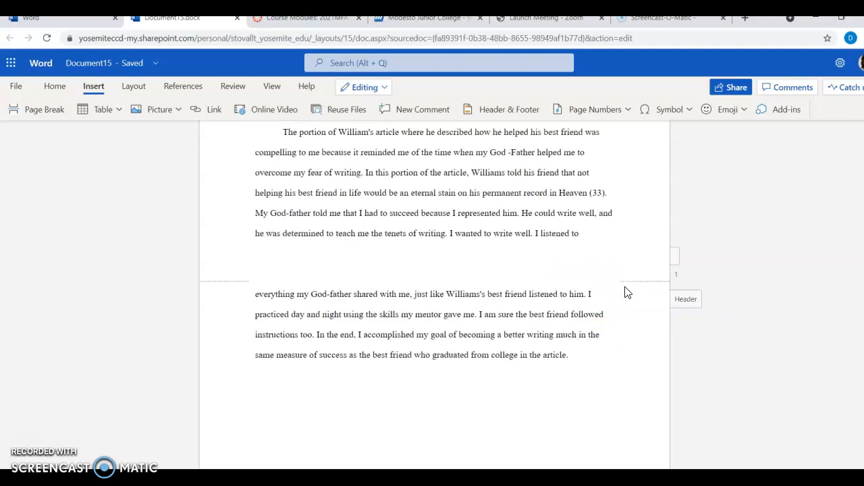
pyautogui.click(626, 288)
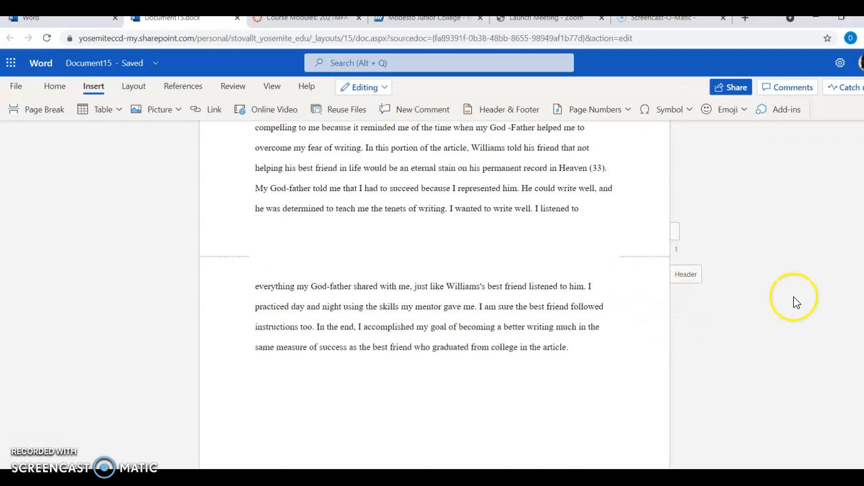
# - Rename the document file as "Reading Response Week 2"
pyautogui.scroll(10, 434, 297)
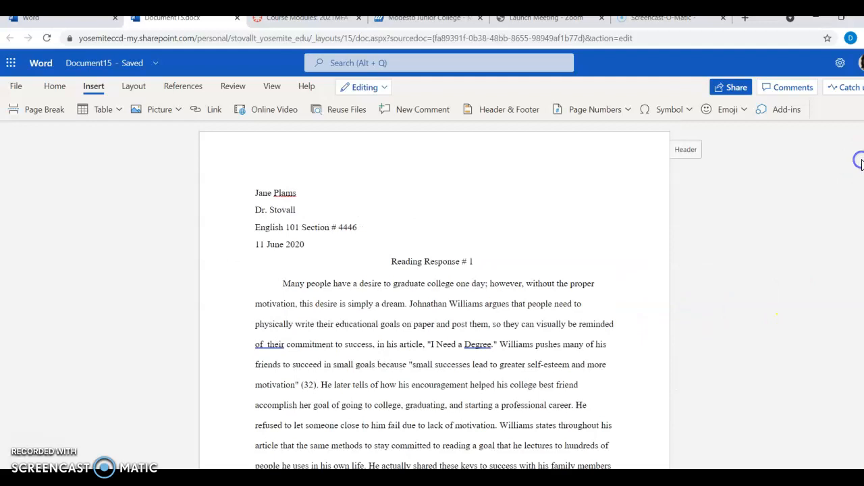
pyautogui.click(16, 87)
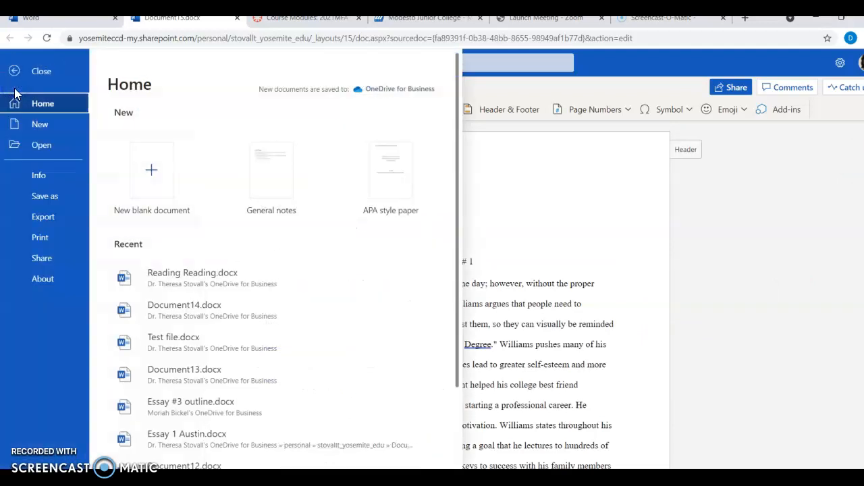
pyautogui.click(44, 197)
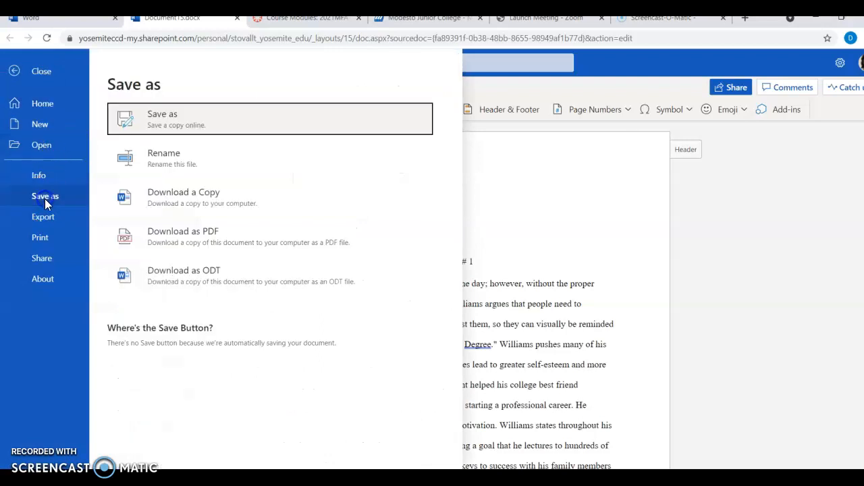
pyautogui.click(170, 154)
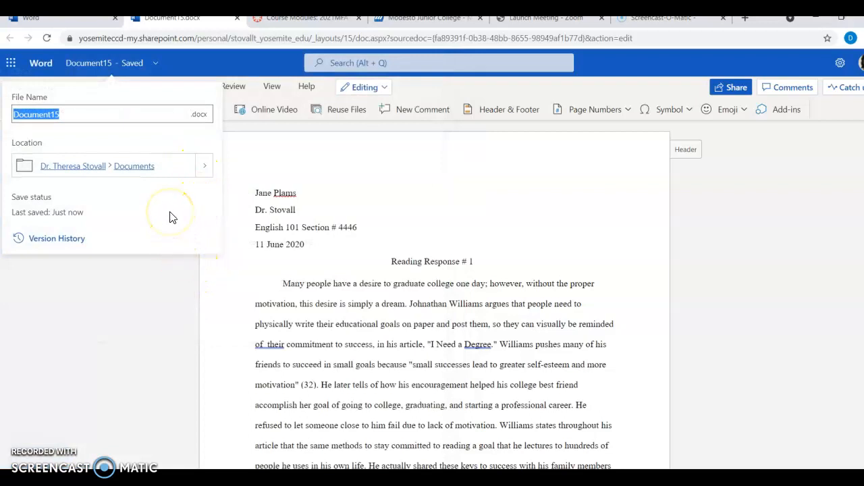
pyautogui.write('reading')
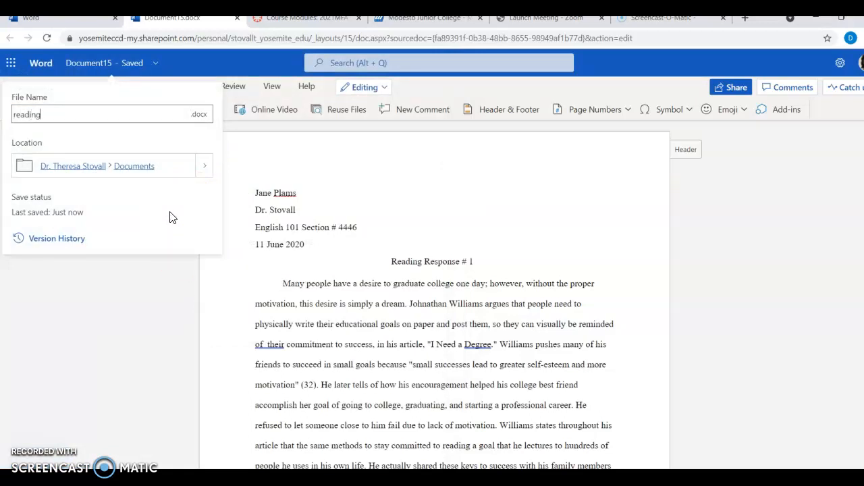
pyautogui.press('BackSpace')
pyautogui.press('BackSpace')
pyautogui.press('BackSpace')
pyautogui.press('BackSpace')
pyautogui.press('BackSpace')
pyautogui.press('BackSpace')
pyautogui.write('Reading Response Week 2')
pyautogui.moveTo(171, 217)
pyautogui.mouseDown()
pyautogui.moveTo(178, 209)
pyautogui.moveTo(174, 140)
pyautogui.mouseUp()
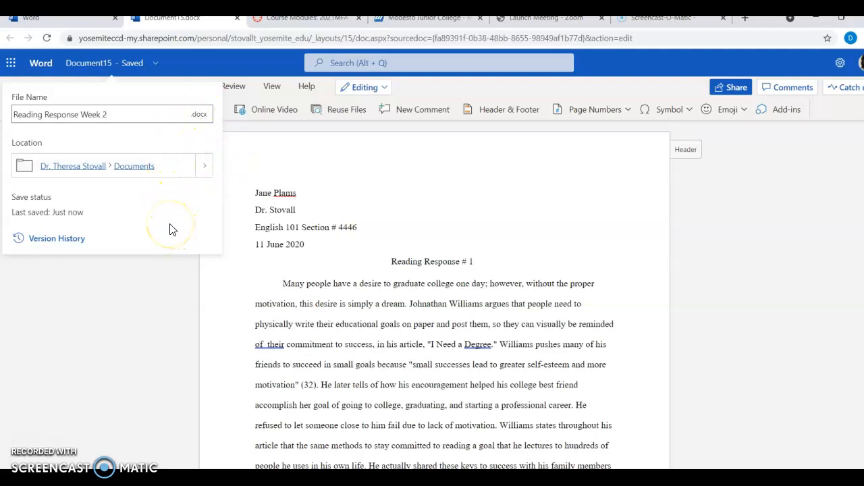
pyautogui.press('Return')
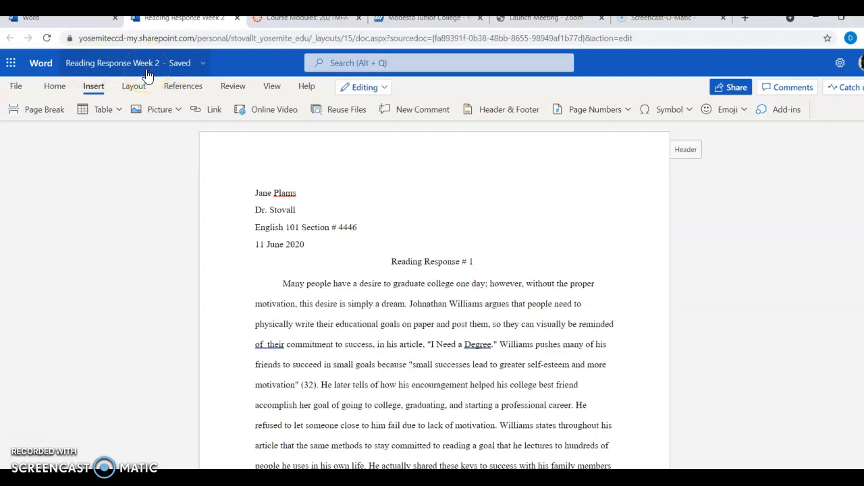
# - Download a copy of the renamed Word document to the computer for working offline
pyautogui.click(15, 86)
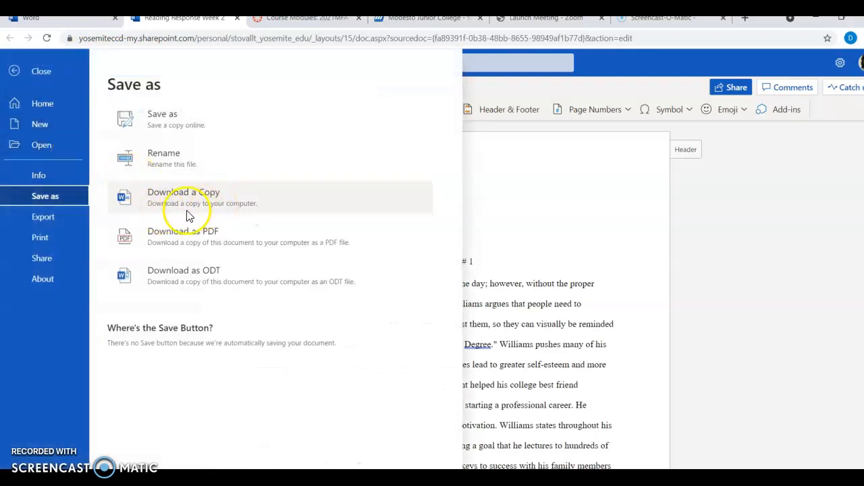
pyautogui.click(199, 196)
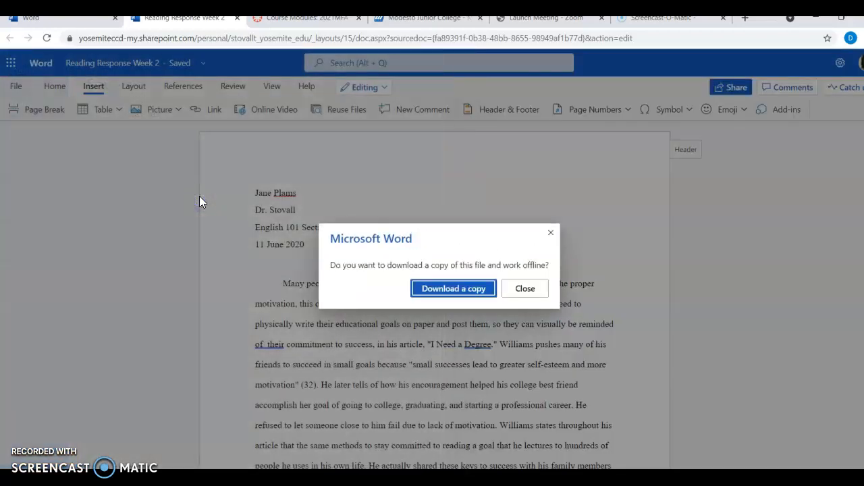
pyautogui.click(457, 291)
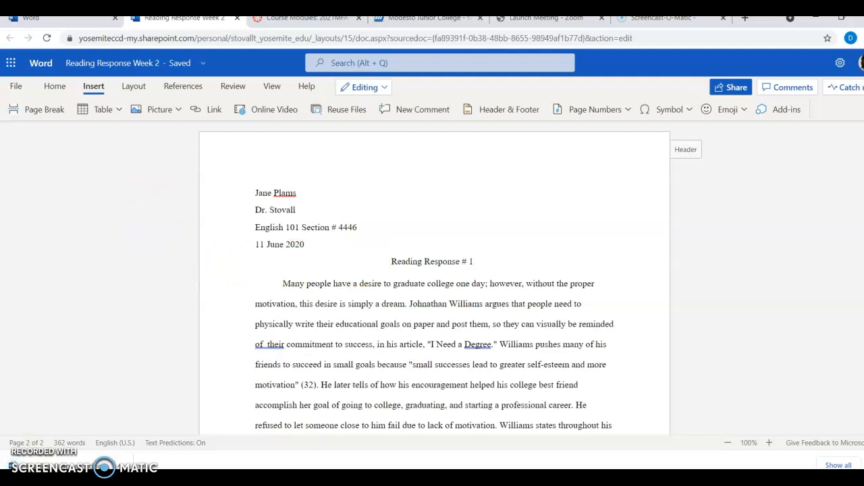
# - Switch to File Explorer and open the Downloads folder to locate the downloaded document
pyautogui.press('super+e')
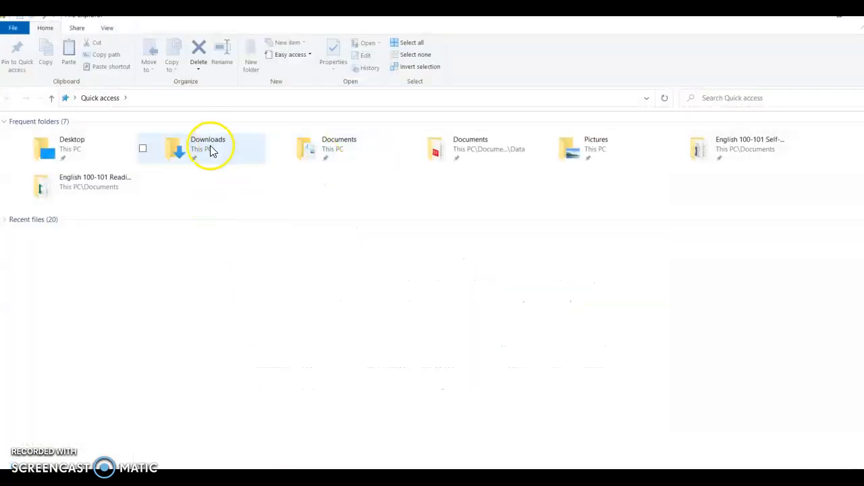
pyautogui.click(209, 150)
pyautogui.click(208, 150)
pyautogui.doubleClick(209, 141)
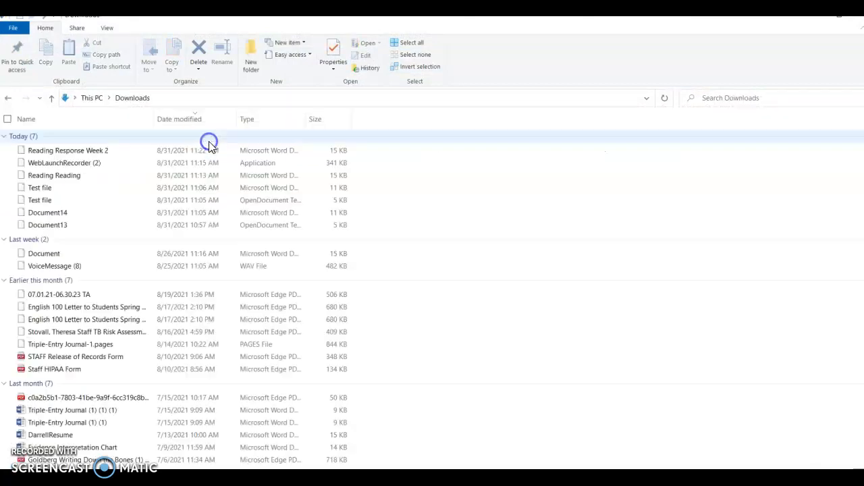